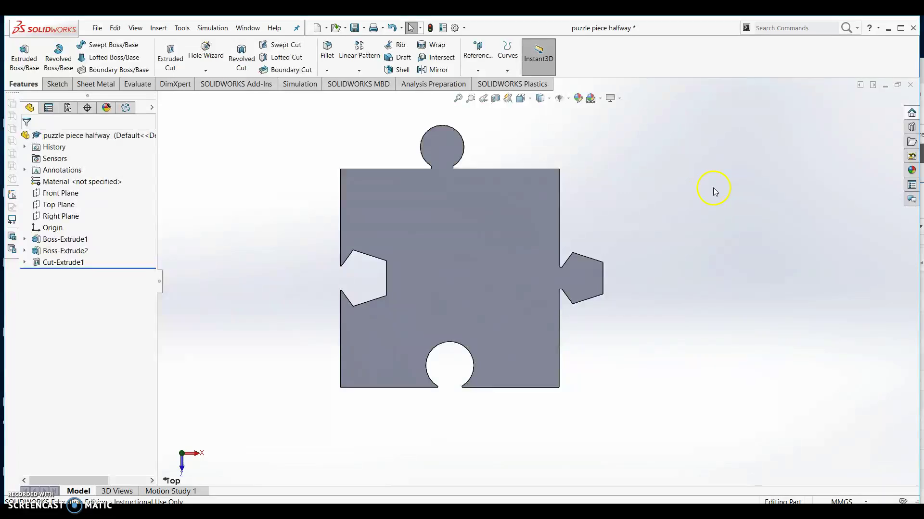
On the top face, draw a construction centerline diagonally from the top-left to the bottom-right corner
left_click(463, 237)
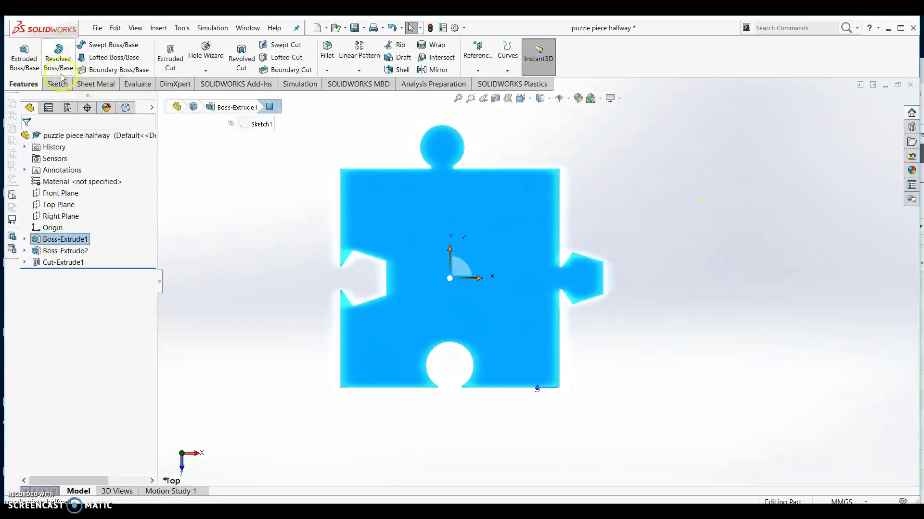
left_click(52, 87)
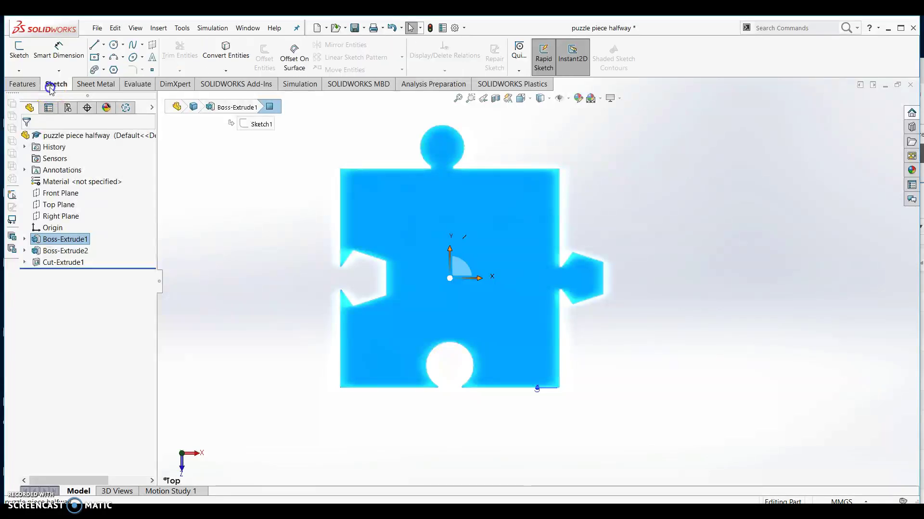
left_click(103, 44)
left_click(103, 74)
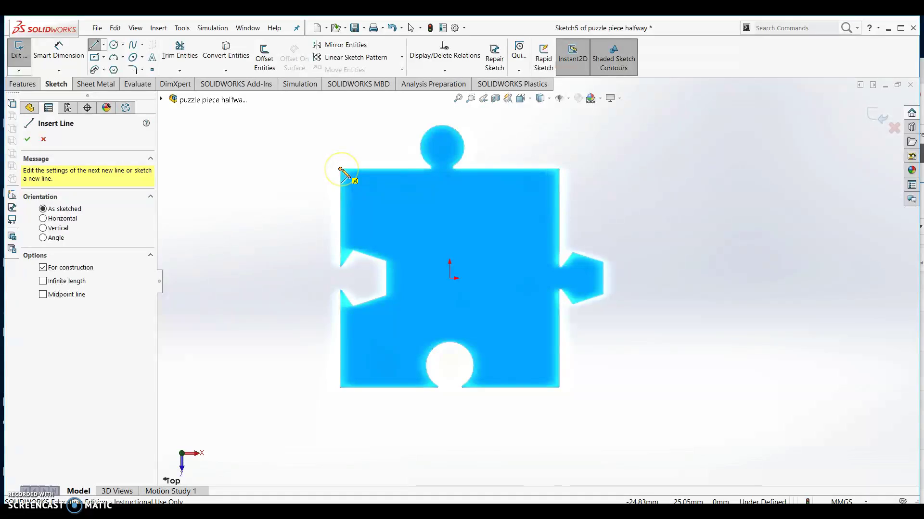
mouse_move(341, 170)
left_mouse_down()
mouse_move(367, 215)
mouse_move(536, 367)
mouse_move(551, 392)
mouse_move(559, 388)
left_mouse_up()
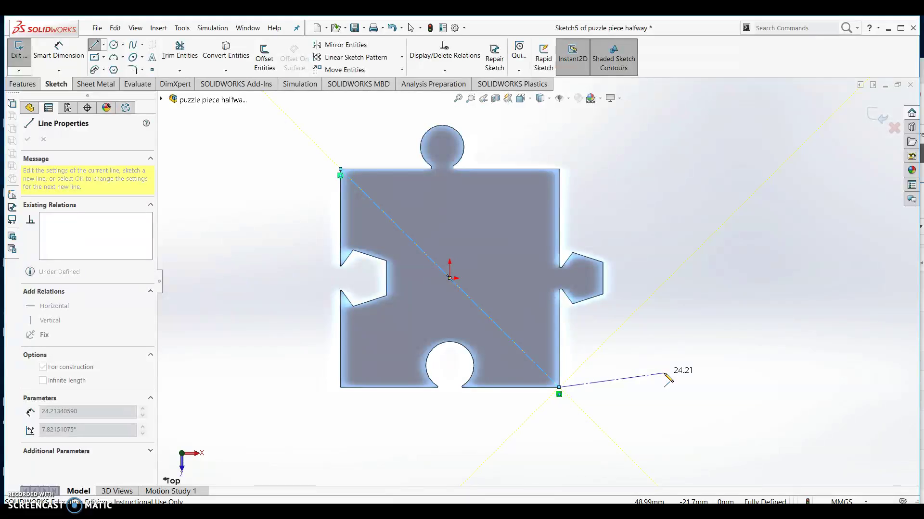
left_click(137, 351)
left_click(41, 169)
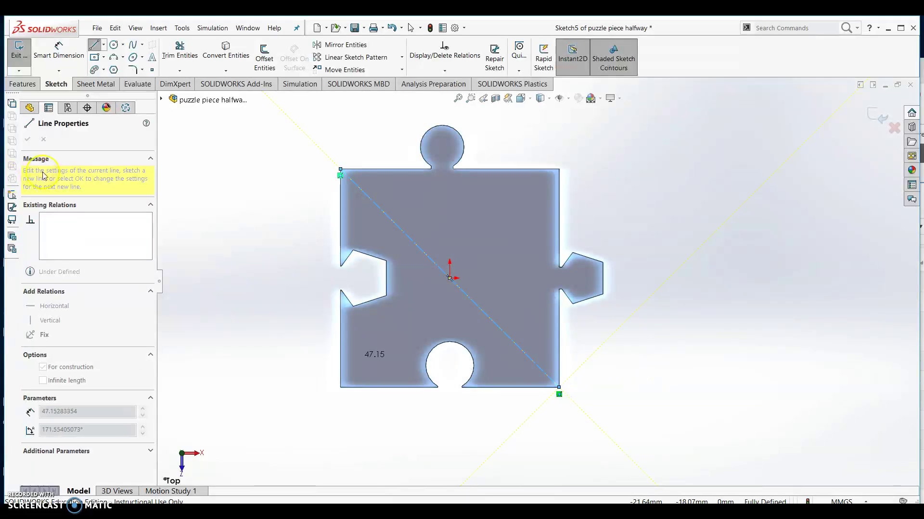
key("Escape")
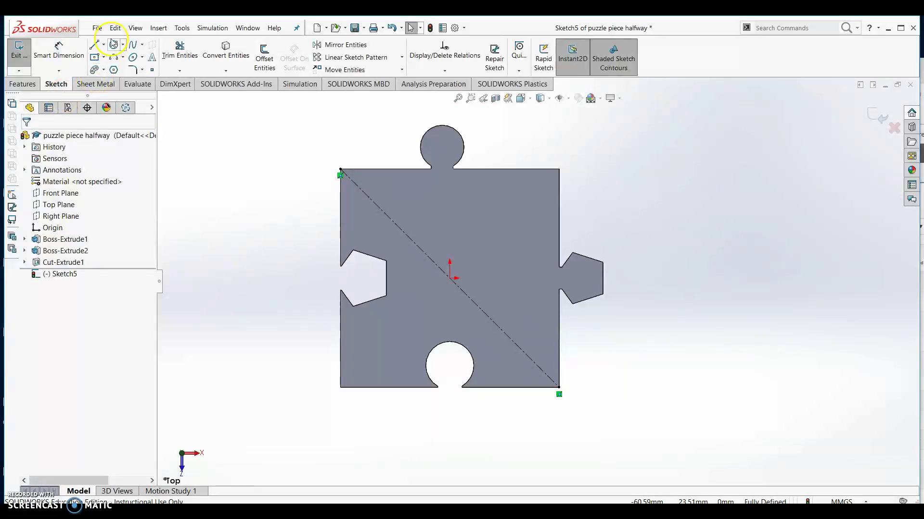
Add sketch text containing the author's name
left_click(153, 59)
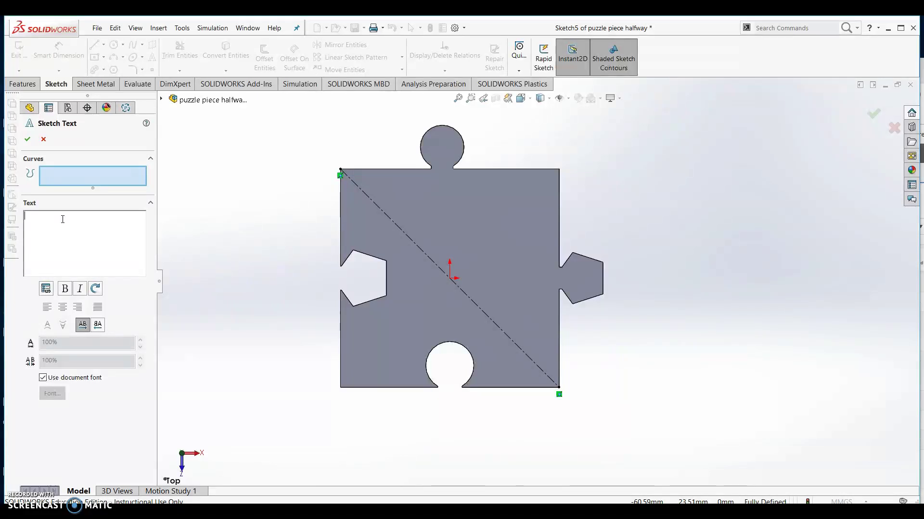
type("Mr.Poore")
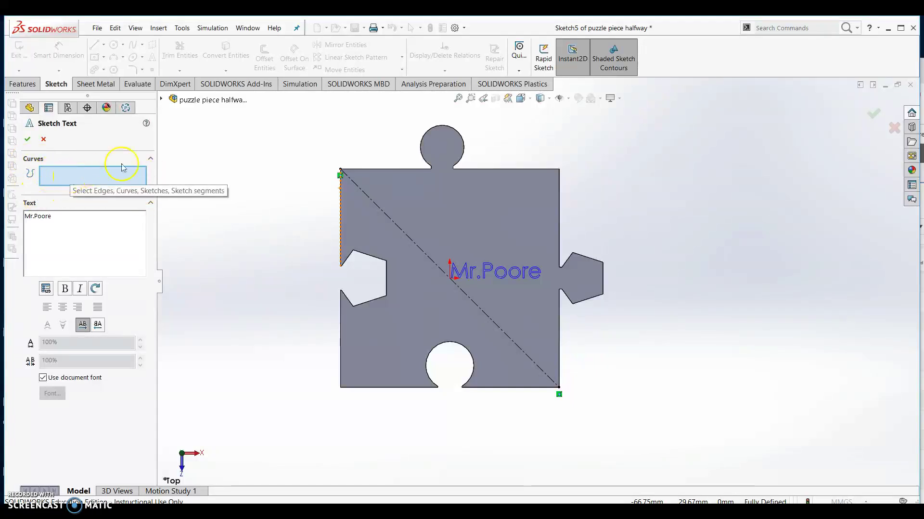
Run the text along the diagonal centerline, center-align it, and turn off Use document font
left_click(388, 215)
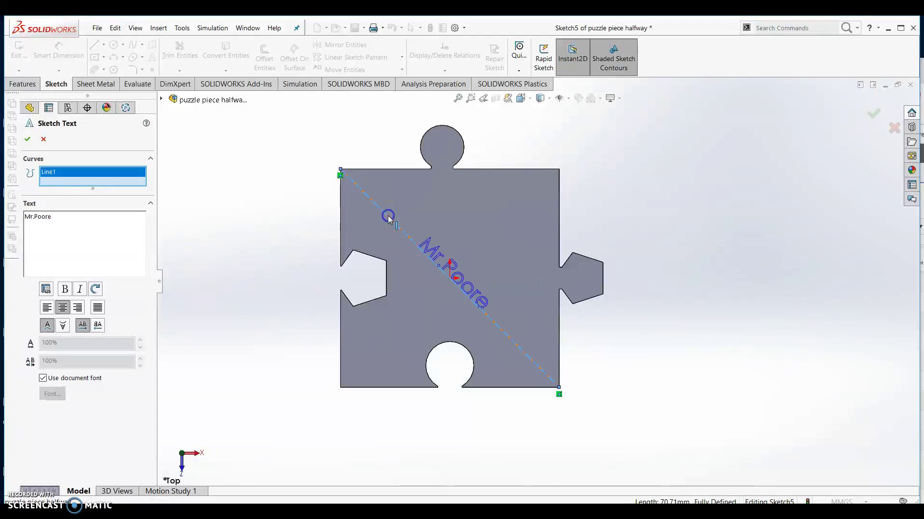
mouse_move(385, 215)
left_mouse_down()
mouse_move(458, 267)
mouse_move(485, 309)
mouse_move(417, 247)
left_mouse_up()
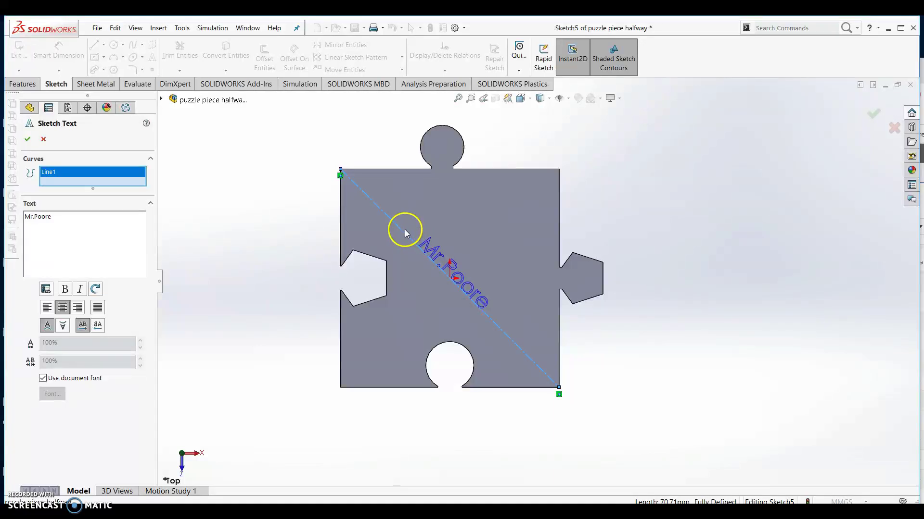
left_click_drag(372, 198, 489, 292)
left_click(47, 311)
left_click(78, 310)
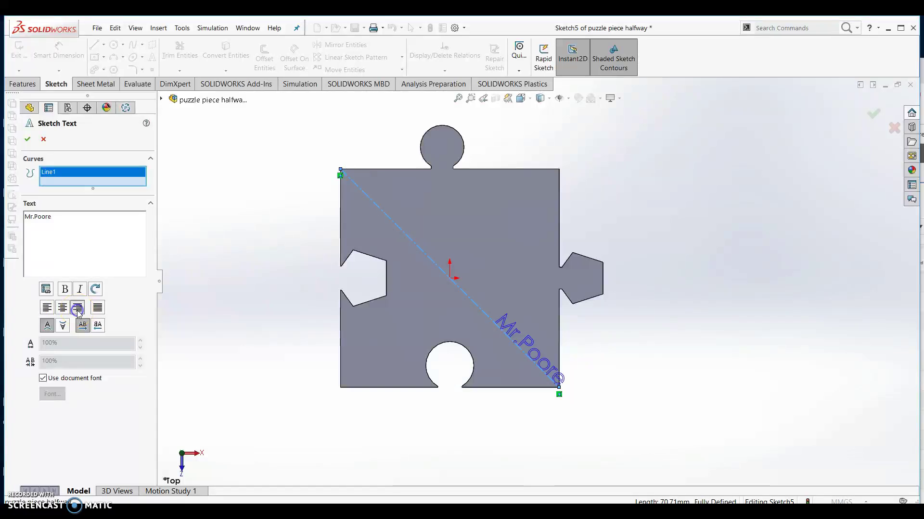
left_click(46, 308)
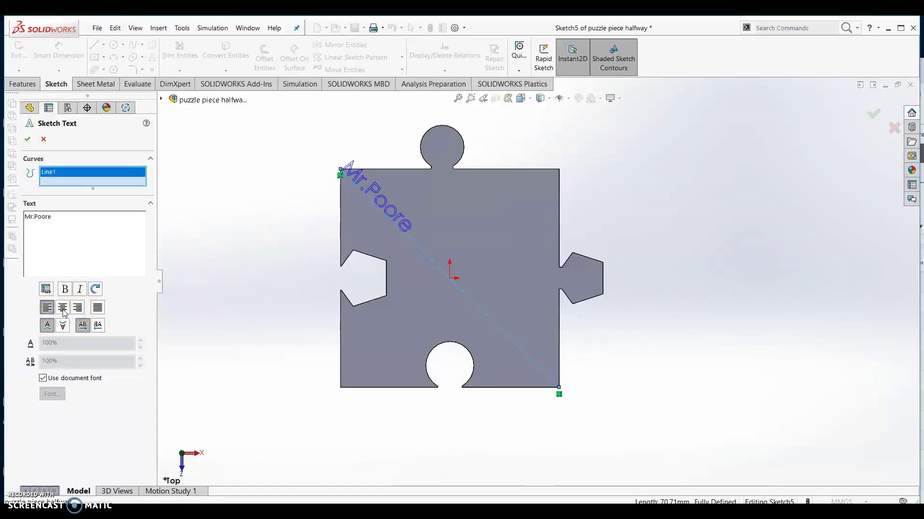
left_click(63, 309)
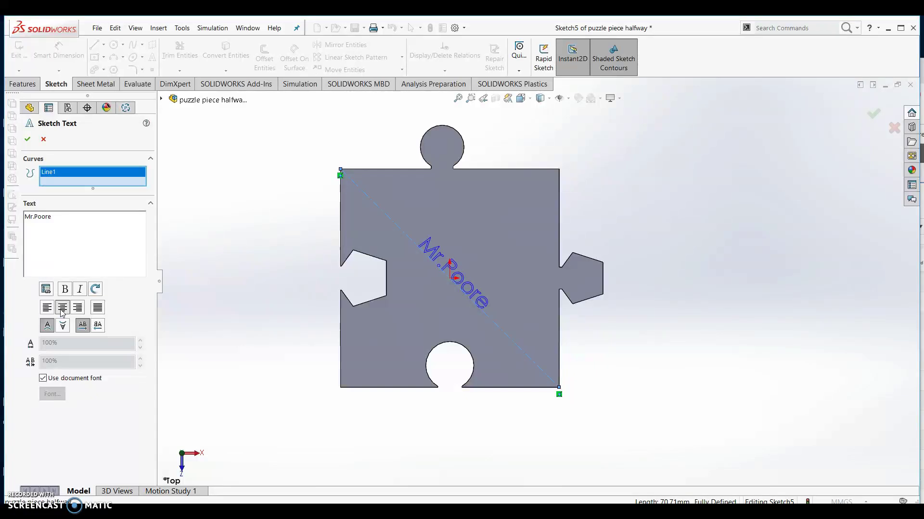
left_click(43, 379)
left_click(43, 379)
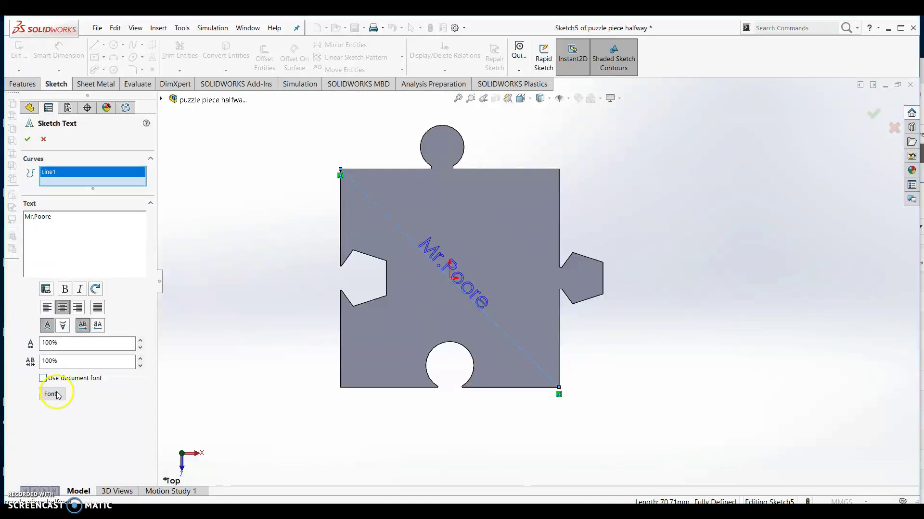
Set the sketch text font to Arial at 8 mm height
left_click(53, 394)
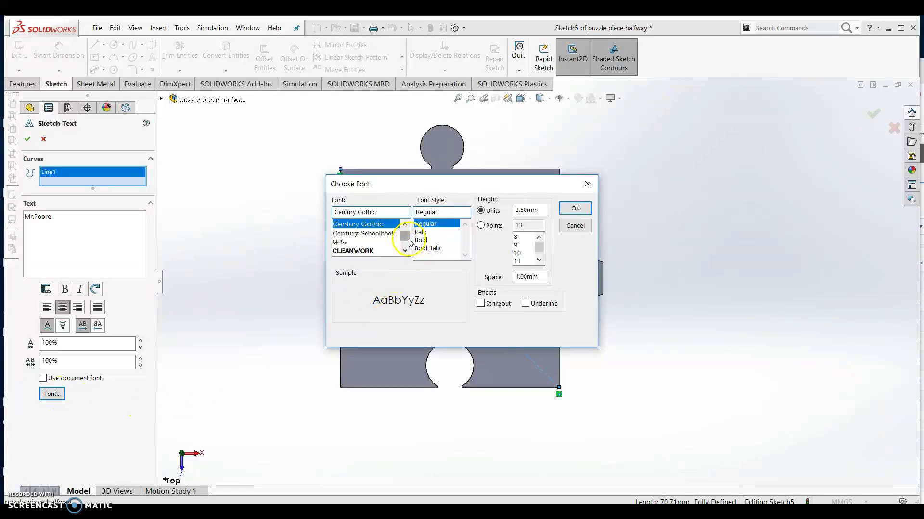
scroll(409, 243, "up", 15)
scroll(358, 237, "down", 7)
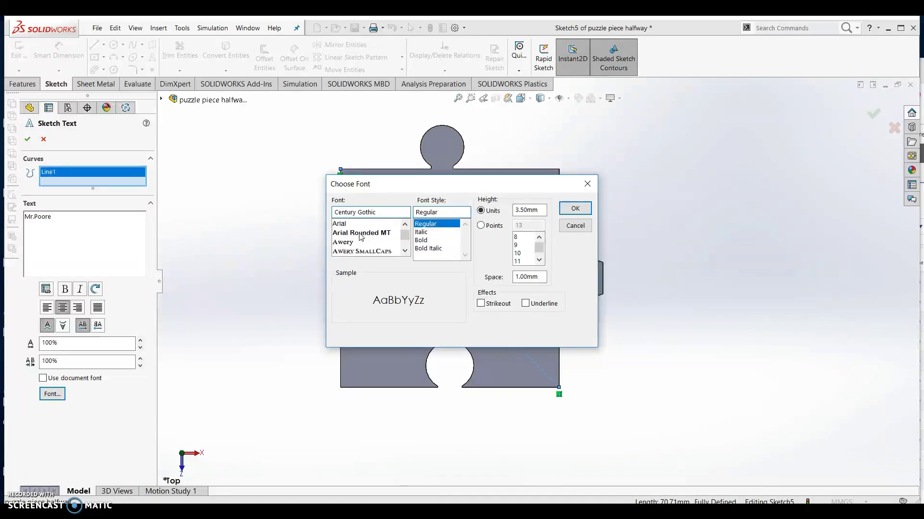
left_click(349, 225)
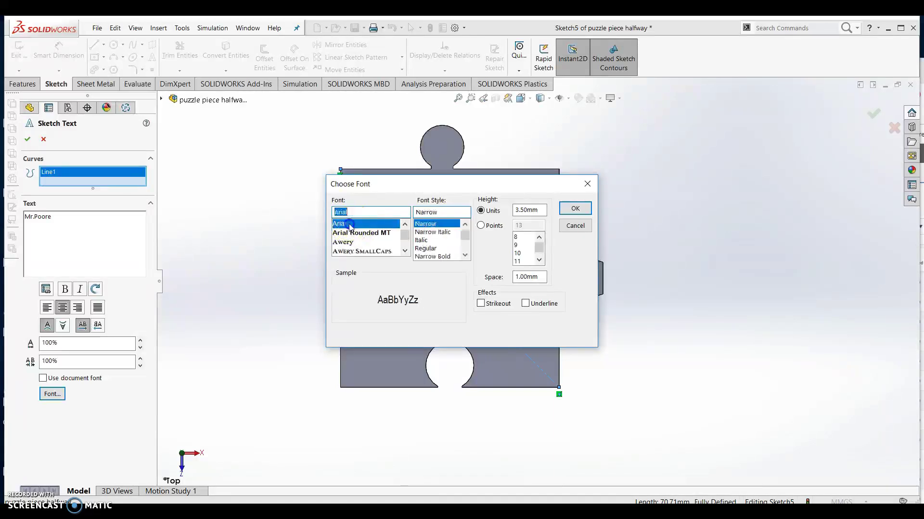
left_click(532, 210)
left_click_drag(532, 210, 516, 213)
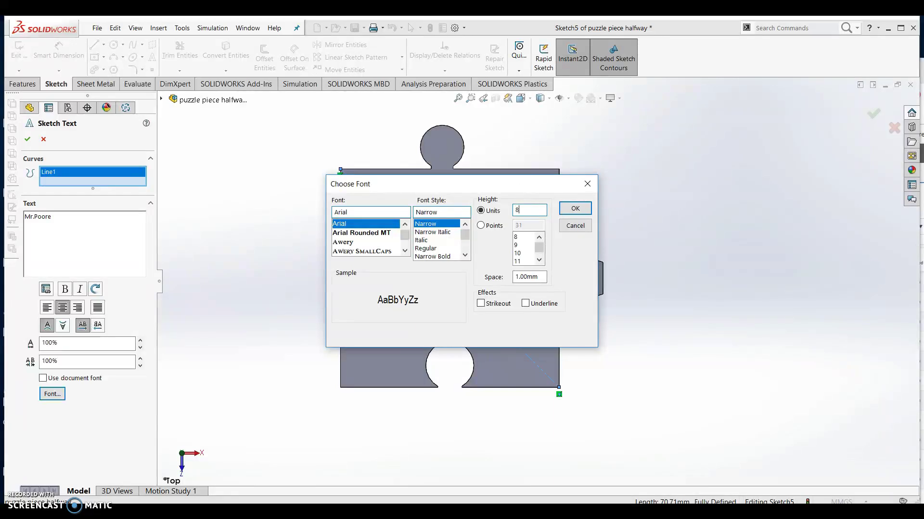
left_click(575, 209)
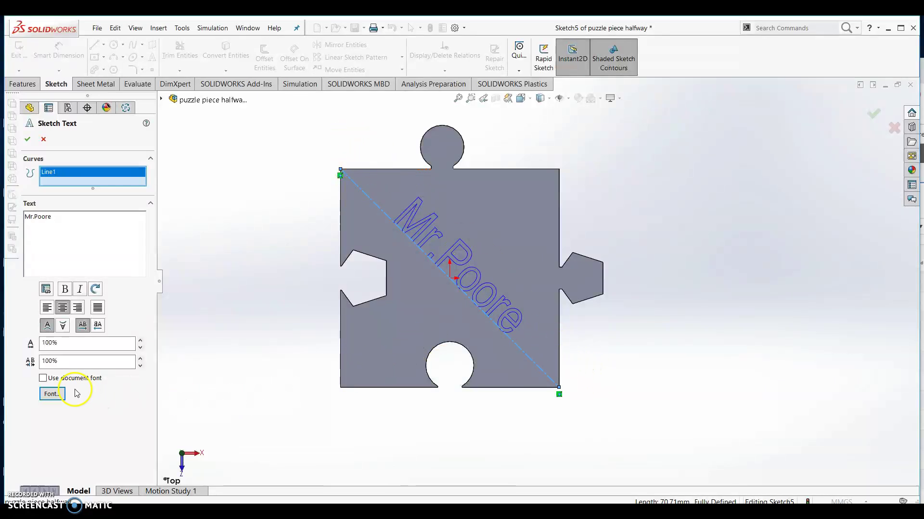
left_click(51, 394)
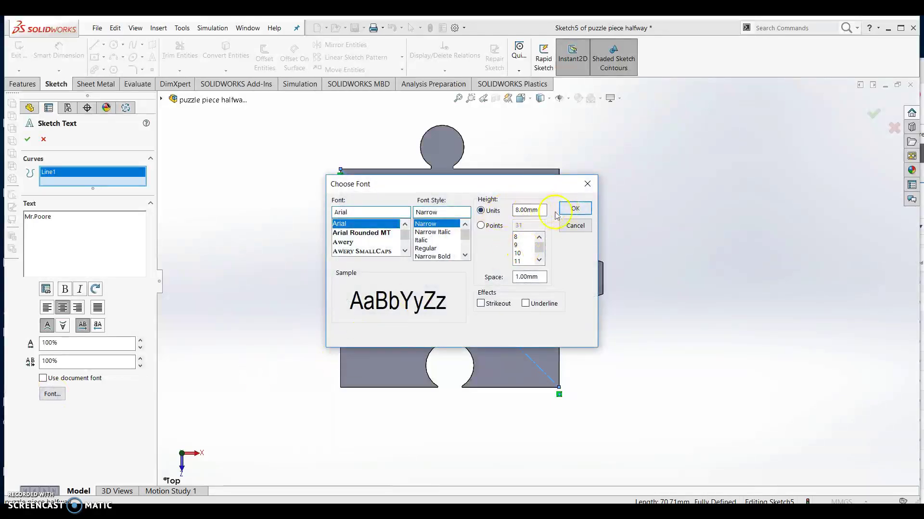
left_click(575, 226)
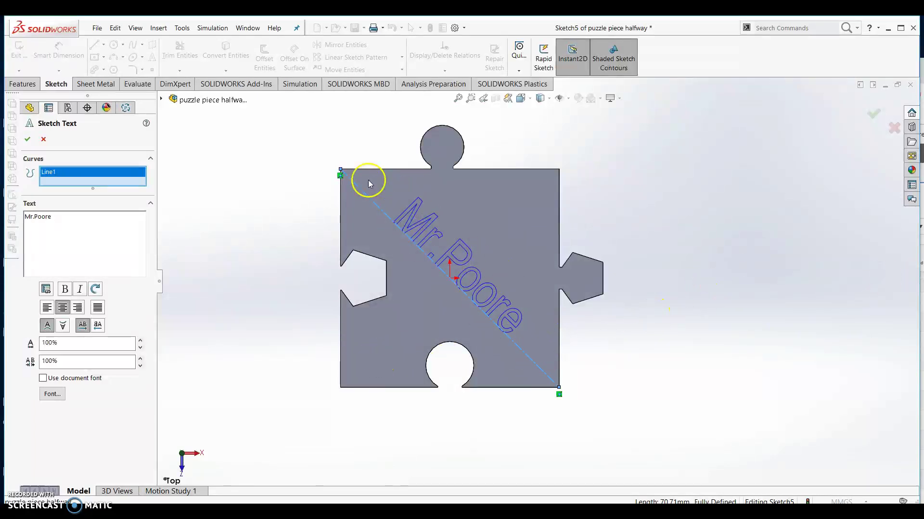
Accept the sketch text and dissolve it into ordinary sketch lines and curves
left_click(27, 141)
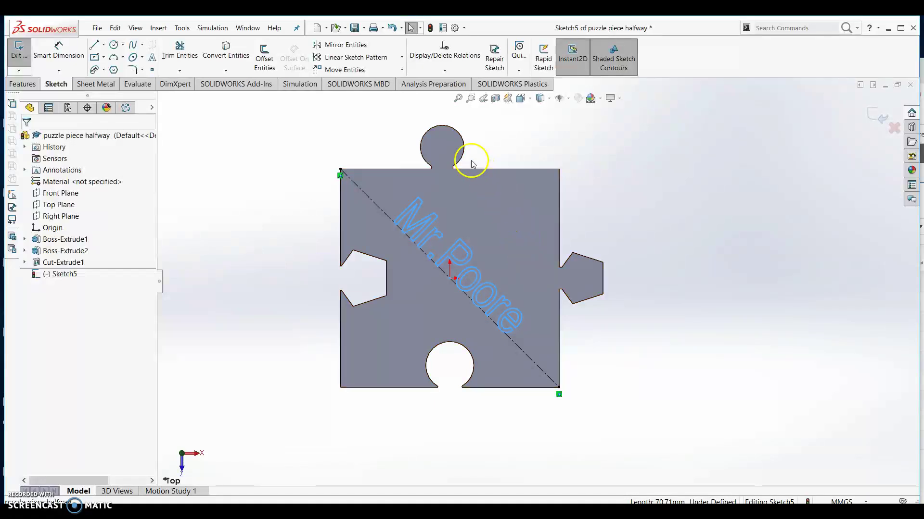
right_click(622, 212)
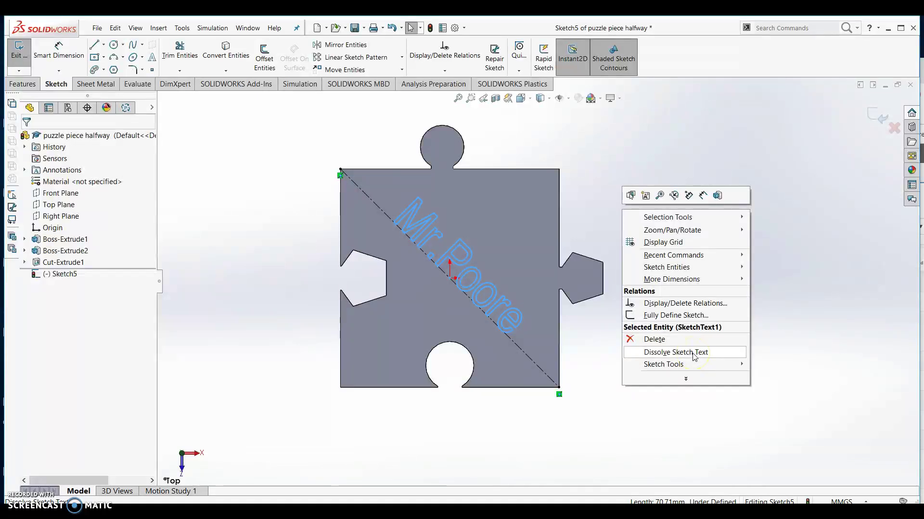
left_click(693, 353)
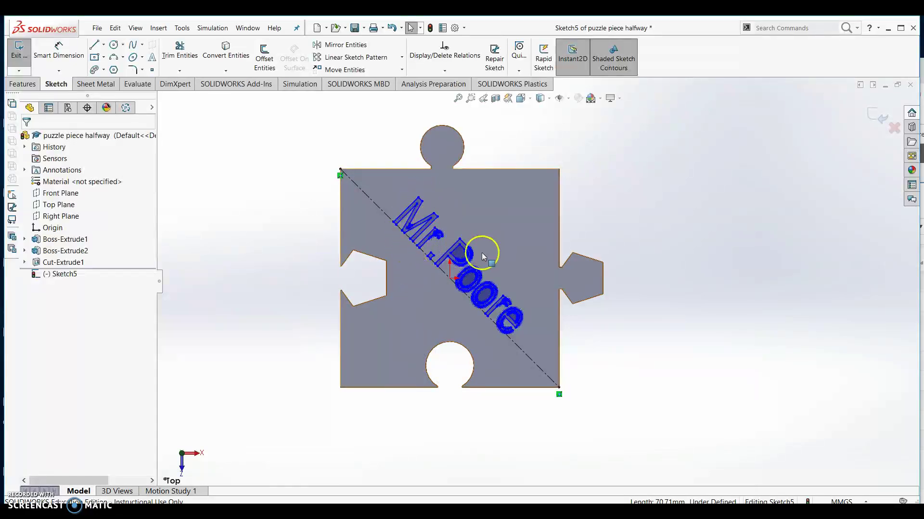
scroll(476, 251, "down", 2)
scroll(468, 256, "down", 2)
scroll(542, 303, "up", 6)
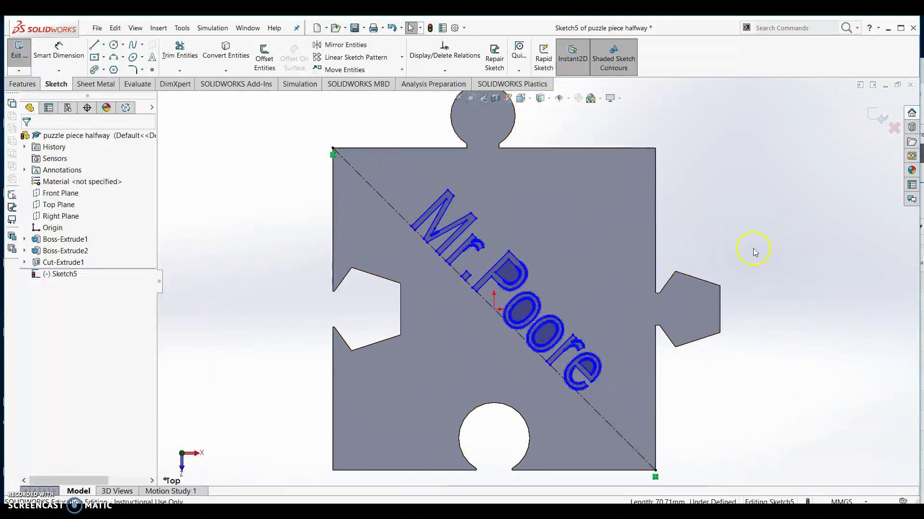
Extruded-cut the lettering sketch Blind 3 mm deep into the puzzle piece
left_click(22, 85)
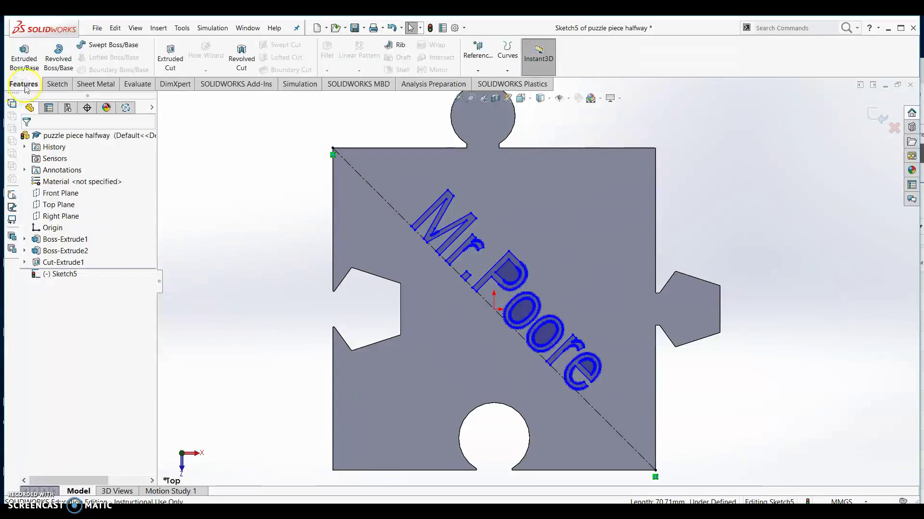
left_click(171, 54)
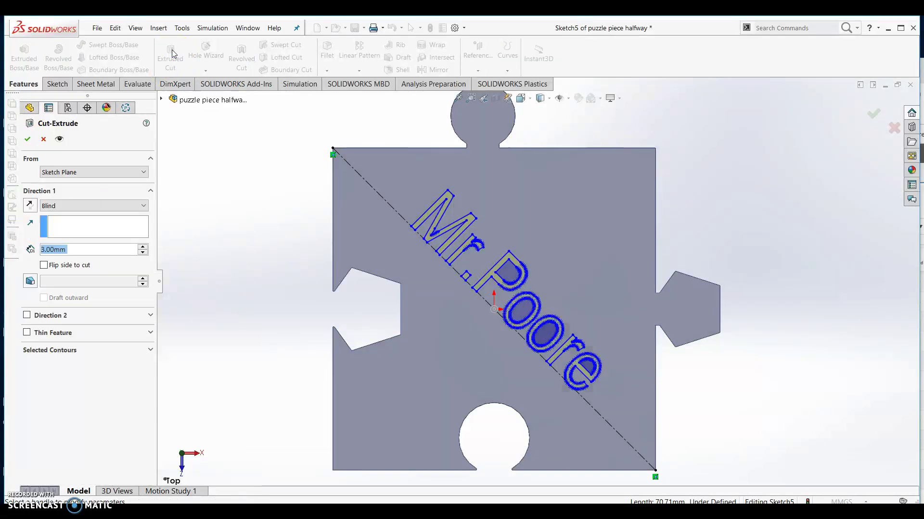
middle_click_drag(732, 247, 661, 228)
middle_click_drag(656, 373, 753, 364)
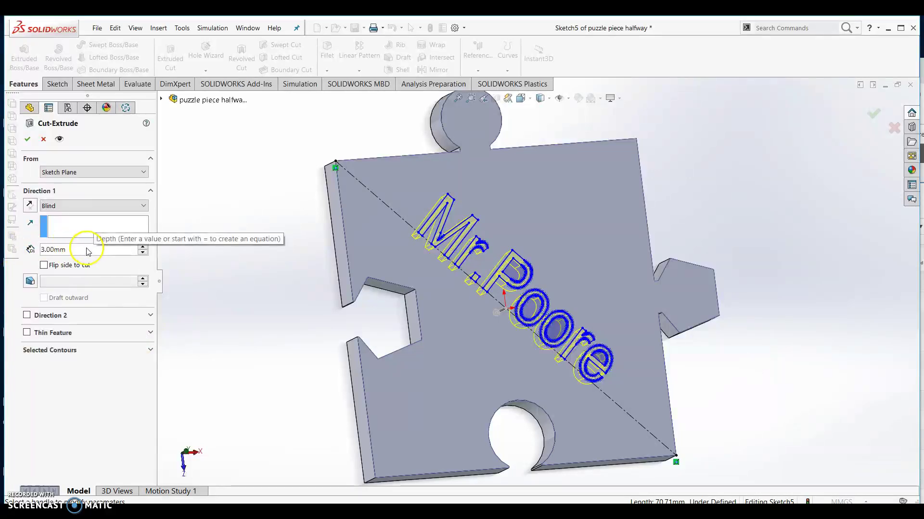
left_click_drag(79, 249, 38, 251)
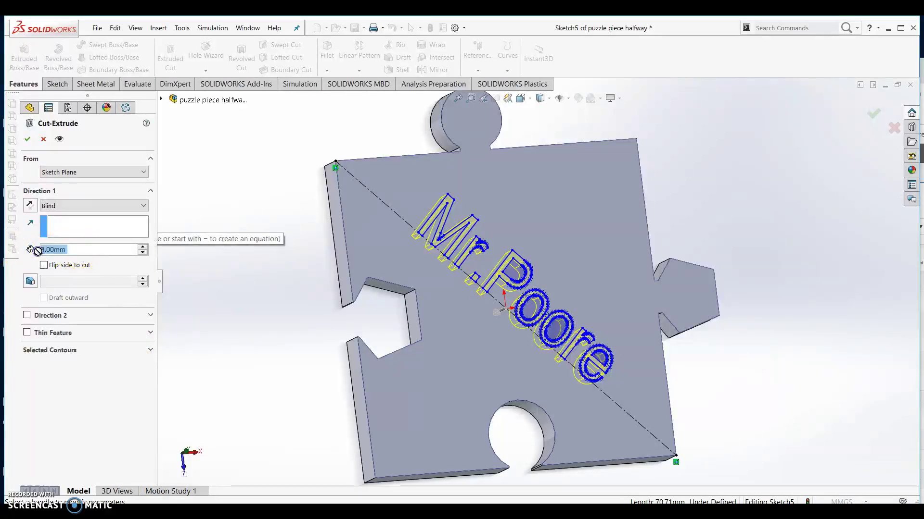
left_click(90, 254)
double_click(79, 256)
type("3mm")
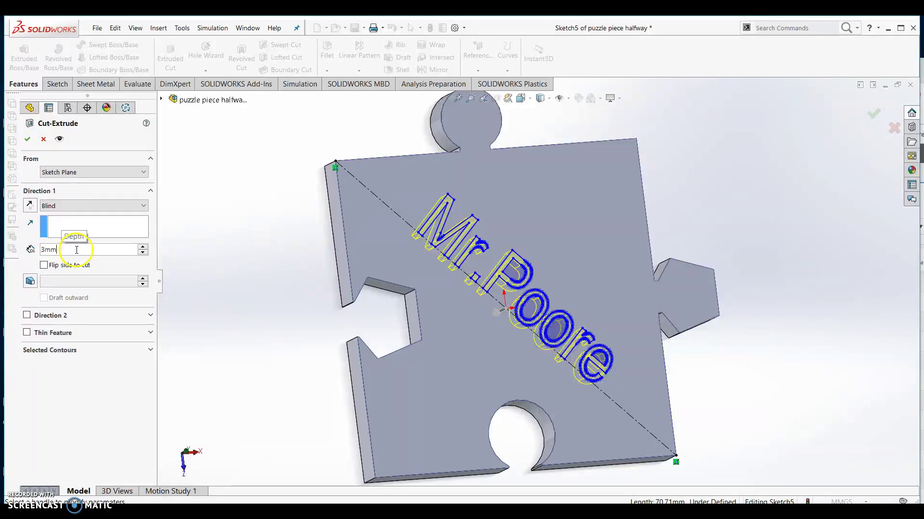
left_click(28, 140)
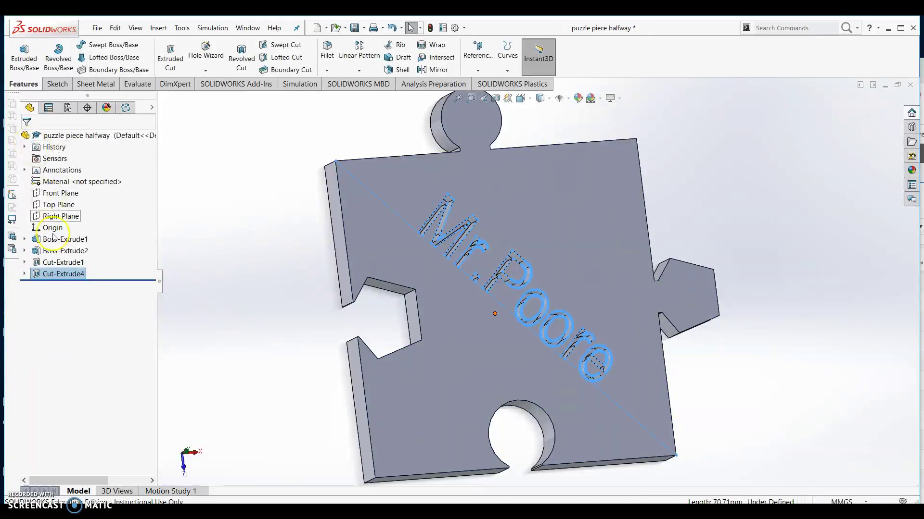
Orbit to inspect the engraved lettering, then return to the Top view
left_click(706, 183)
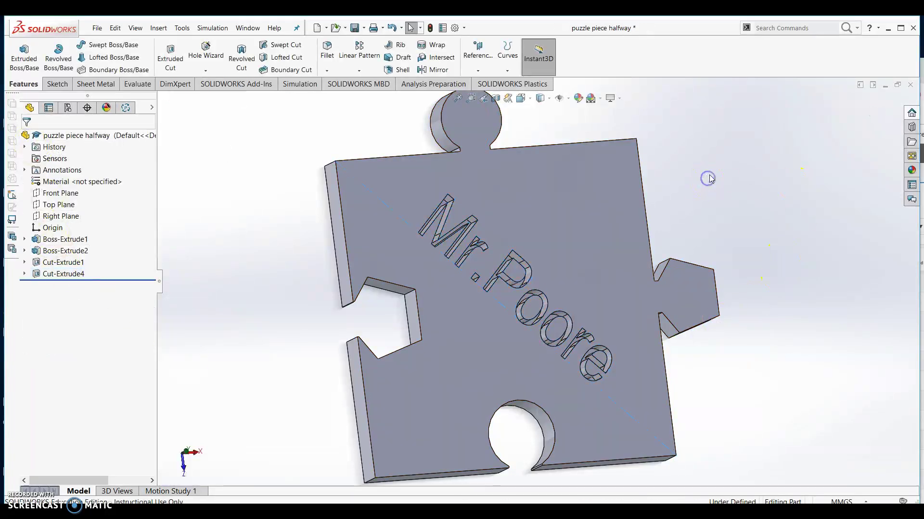
mouse_move(721, 165)
middle_mouse_down()
mouse_move(738, 220)
mouse_move(738, 132)
mouse_move(673, 189)
mouse_move(681, 290)
mouse_move(688, 172)
mouse_move(672, 175)
mouse_move(709, 181)
mouse_move(709, 192)
mouse_move(671, 189)
mouse_move(697, 167)
mouse_move(685, 180)
mouse_move(699, 195)
mouse_move(692, 190)
middle_mouse_up()
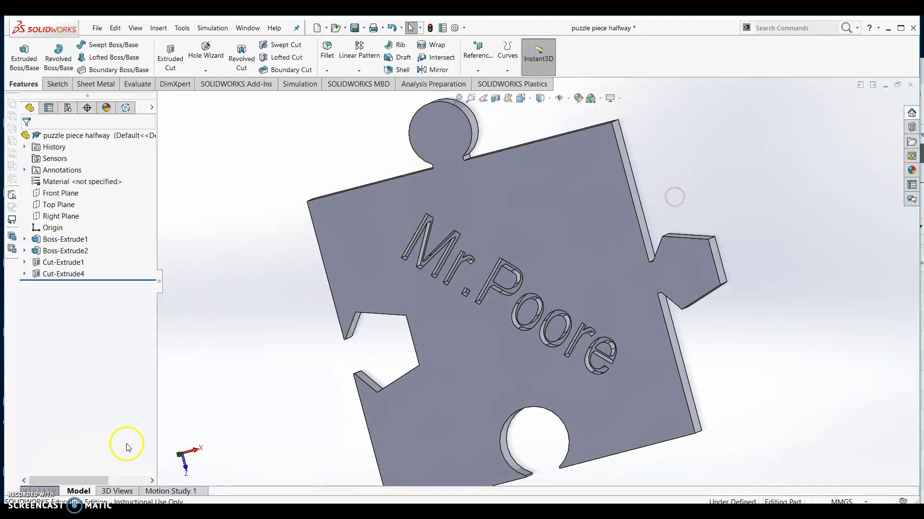
left_click(176, 455)
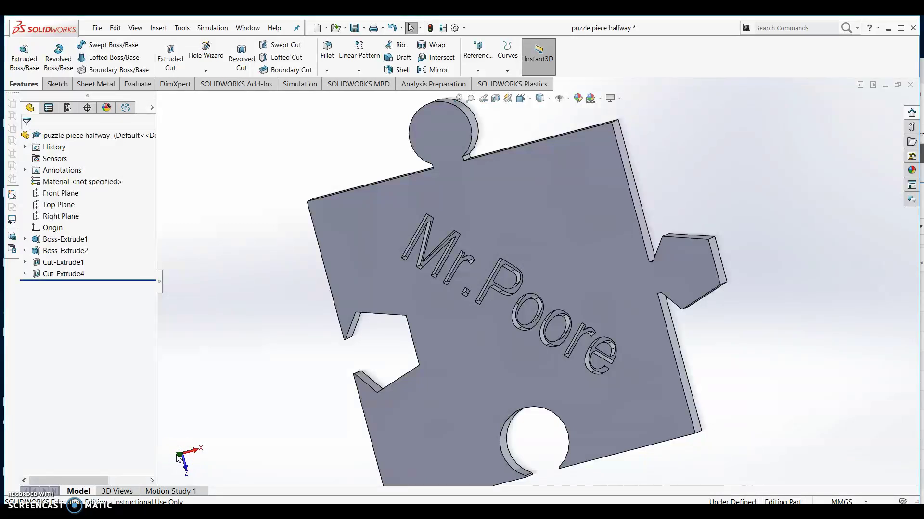
left_click(179, 455)
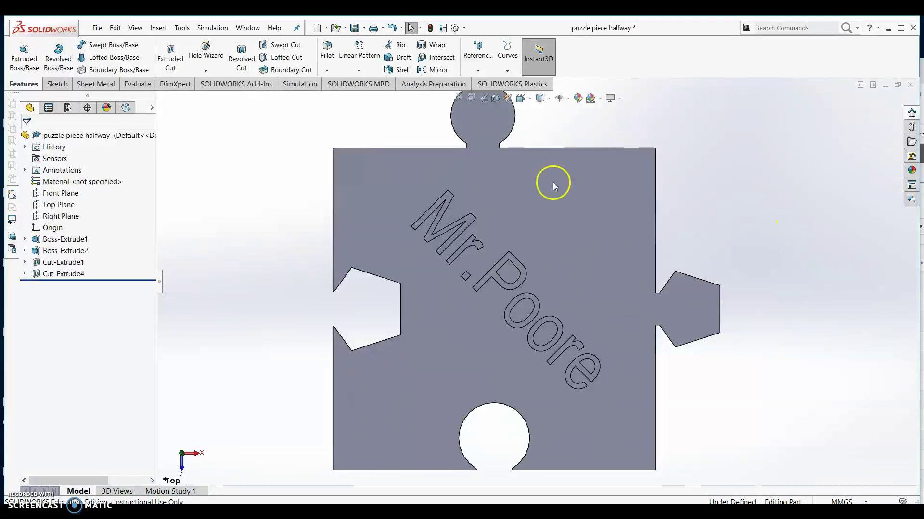
left_click(98, 29)
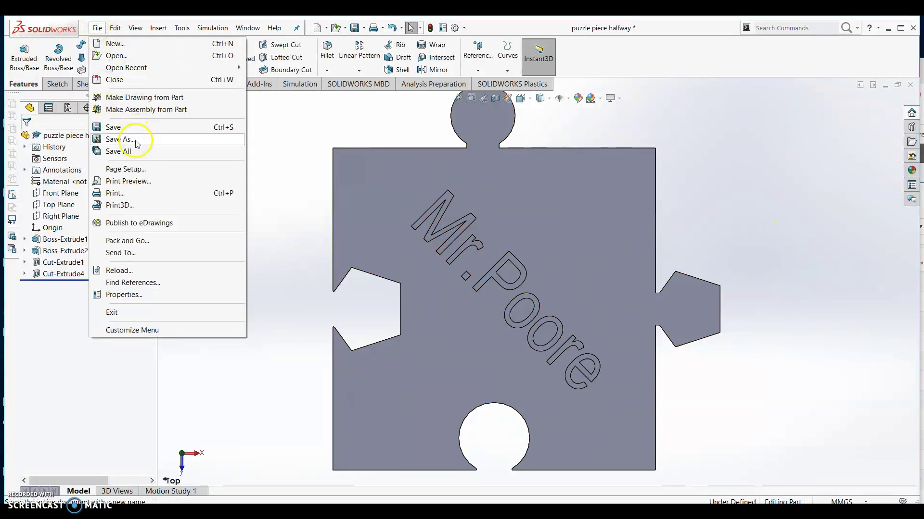
Save the part as 'puzzle piece halfway'
left_click(121, 140)
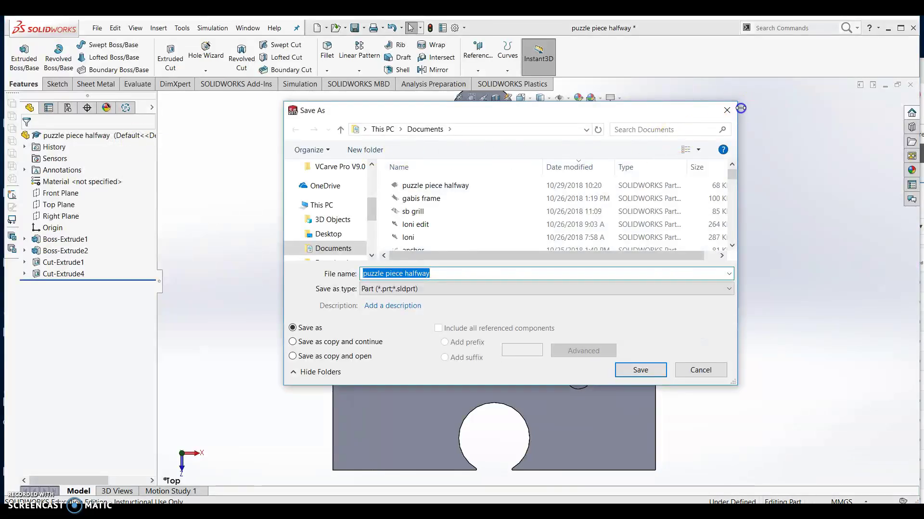
left_click(726, 110)
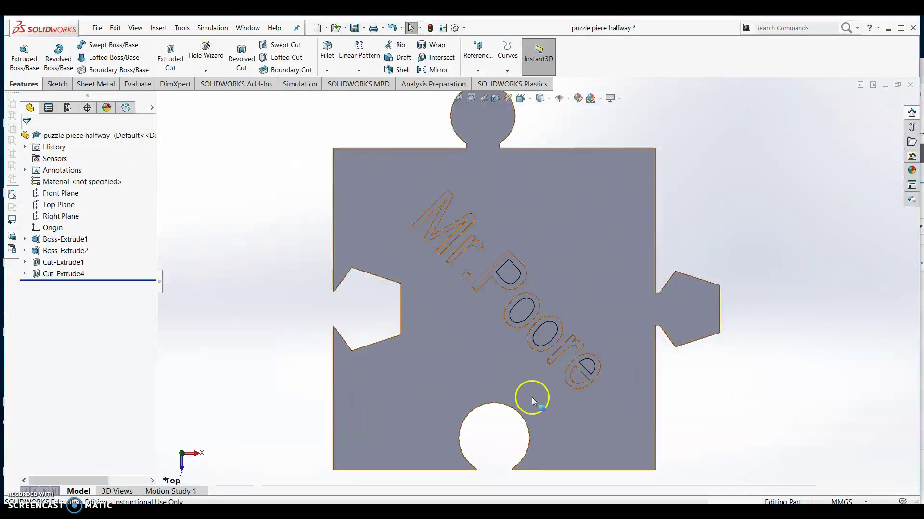